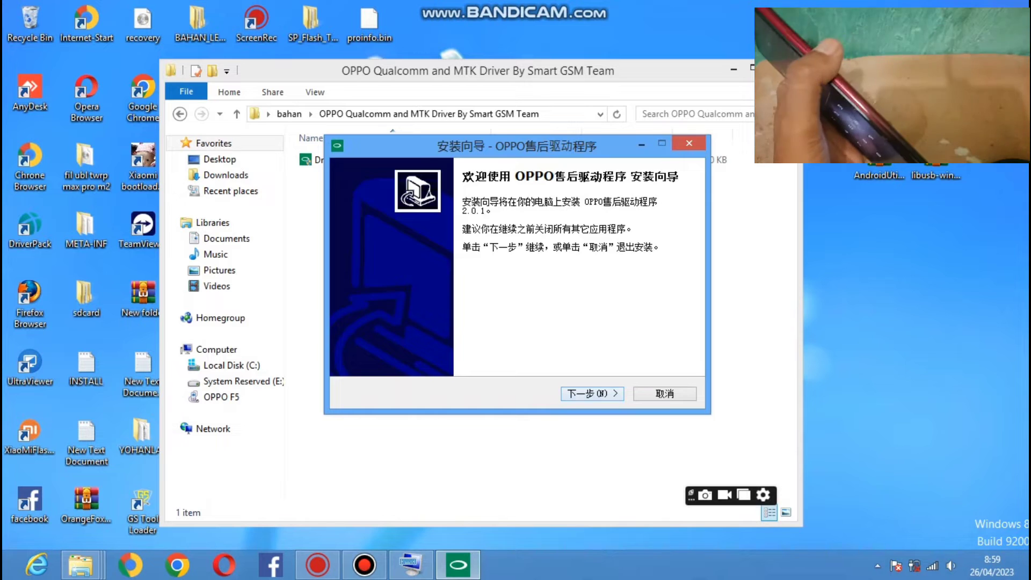
# Step: Install the OPPO driver package through its setup wizard and close the wizard
pyautogui.click(593, 394)
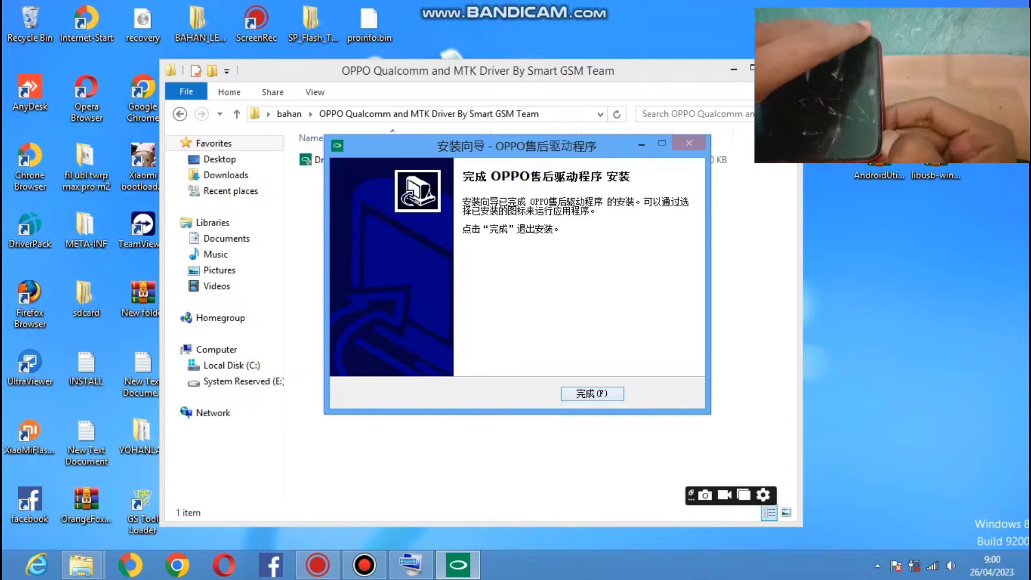
pyautogui.press('Return')
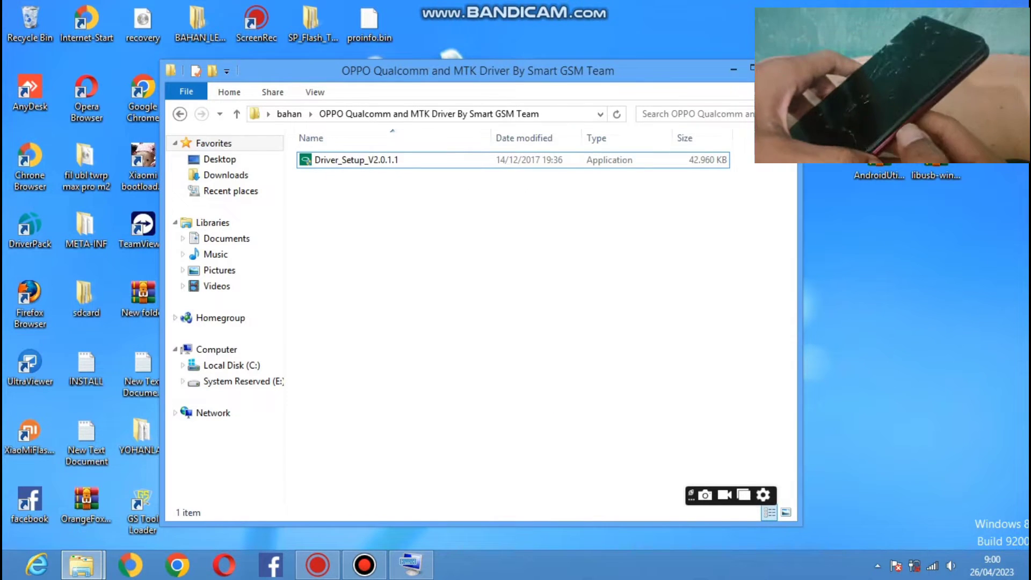
# Step: Launch the QPST.2.7.472 installer from the qpst.win_.2.7_installer_00472.4 folder as administrator and minimize the on-screen keyboard
pyautogui.click(179, 114)
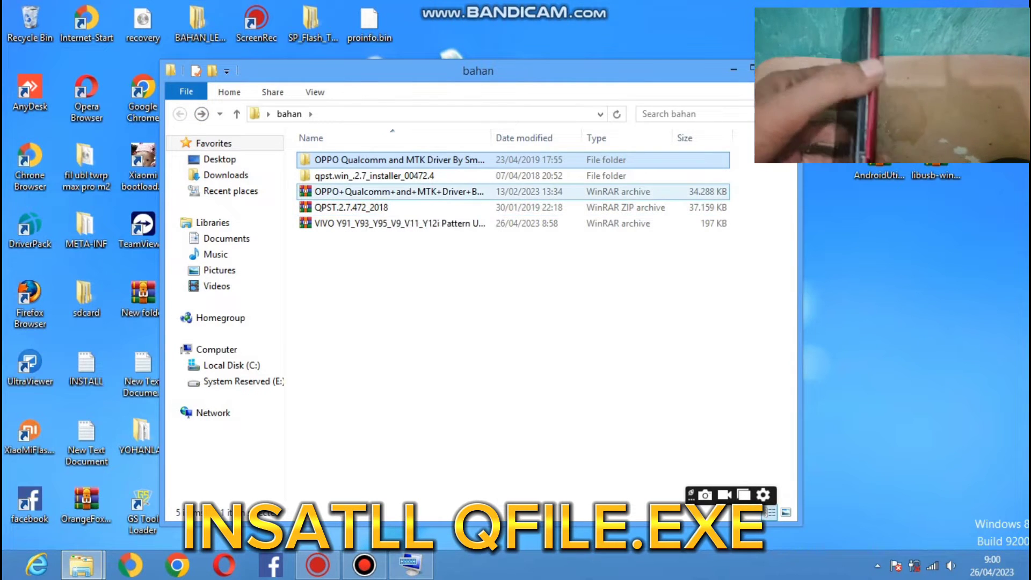
pyautogui.doubleClick(374, 176)
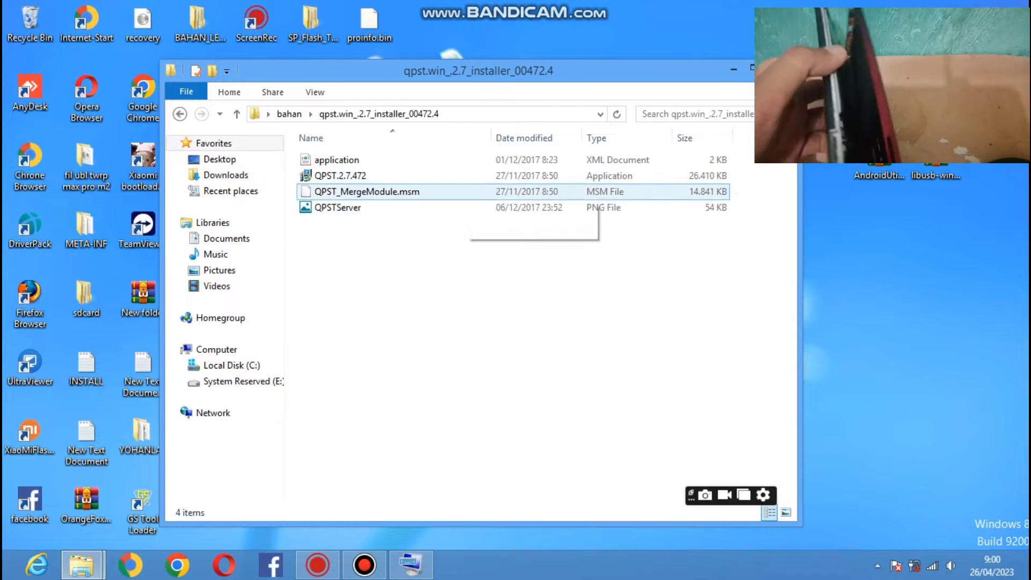
pyautogui.rightClick(390, 184)
pyautogui.rightClick(356, 182)
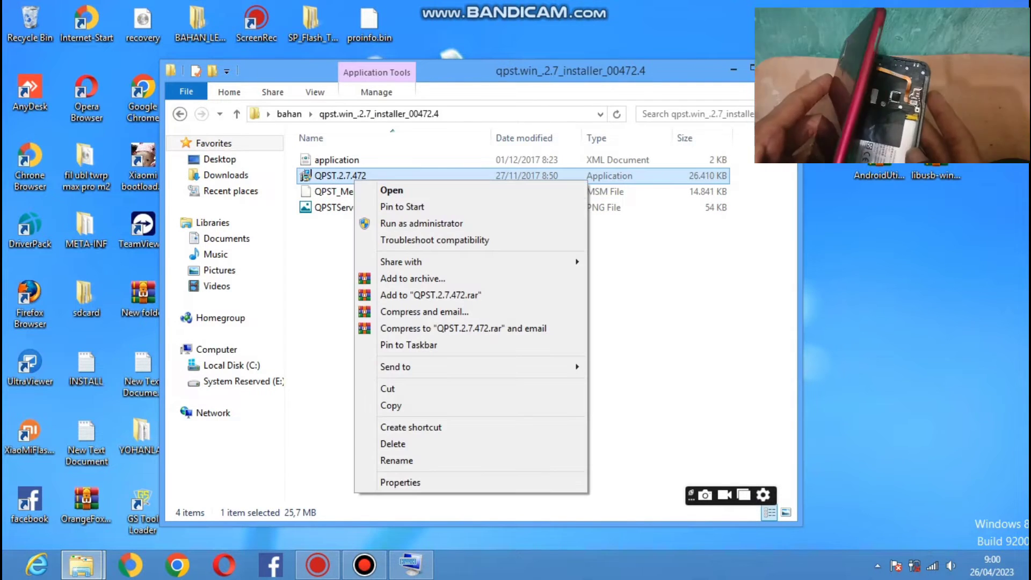
pyautogui.click(422, 223)
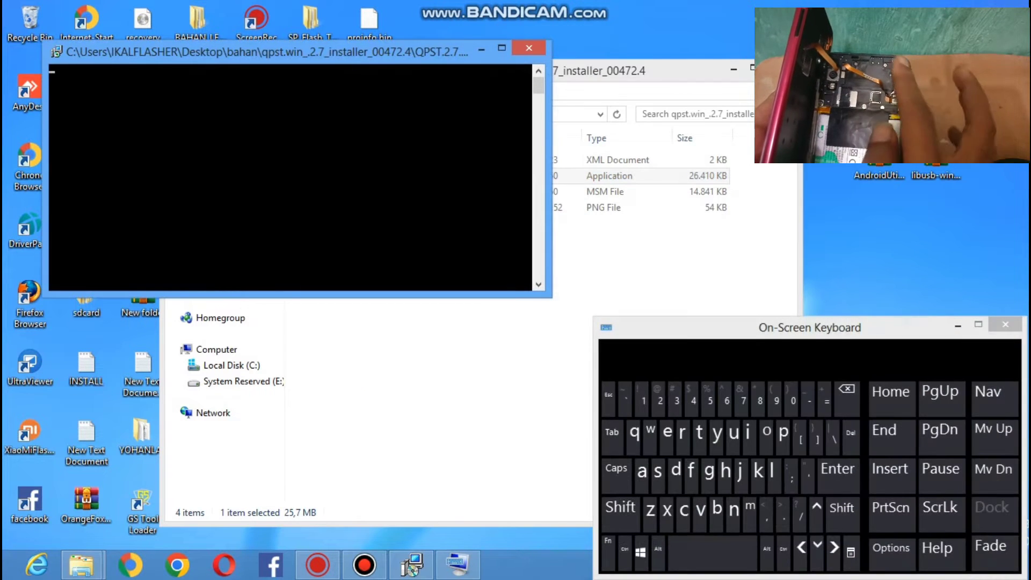
pyautogui.click(958, 326)
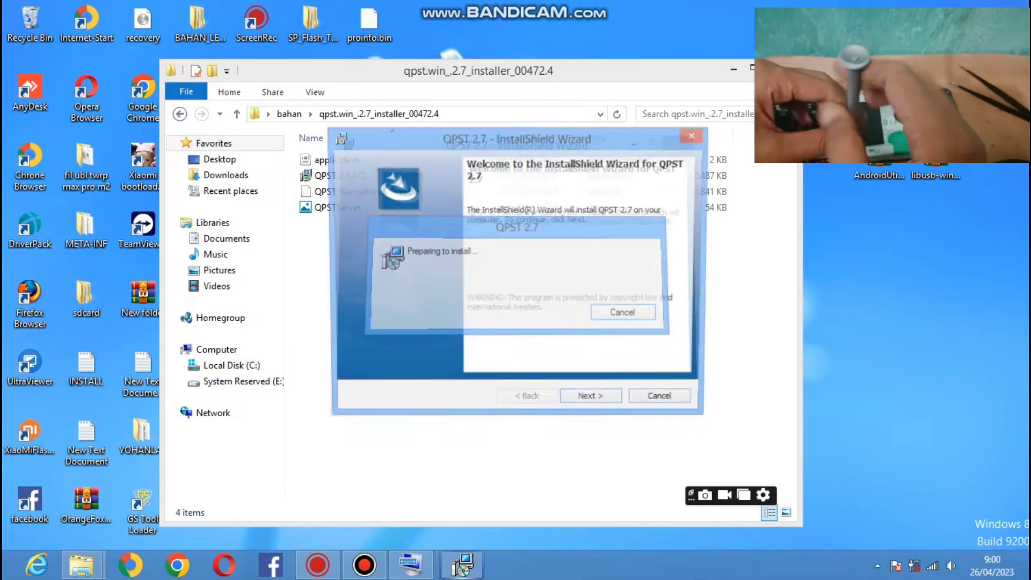
# Step: Install QPST 2.7 in the default destination folder, accepting the license agreement, and finish the wizard
pyautogui.press('Return')
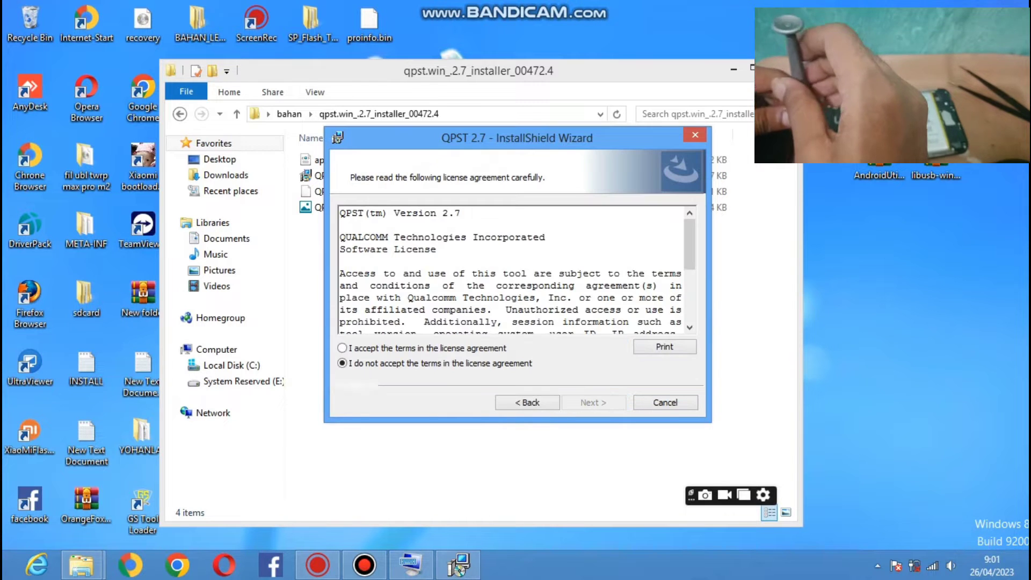
pyautogui.click(343, 348)
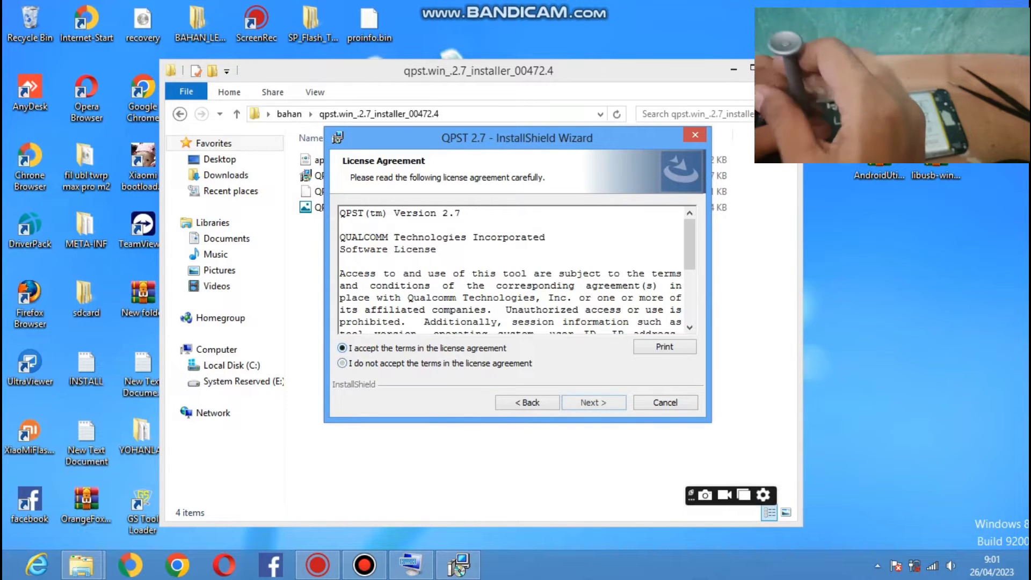
pyautogui.press('Return')
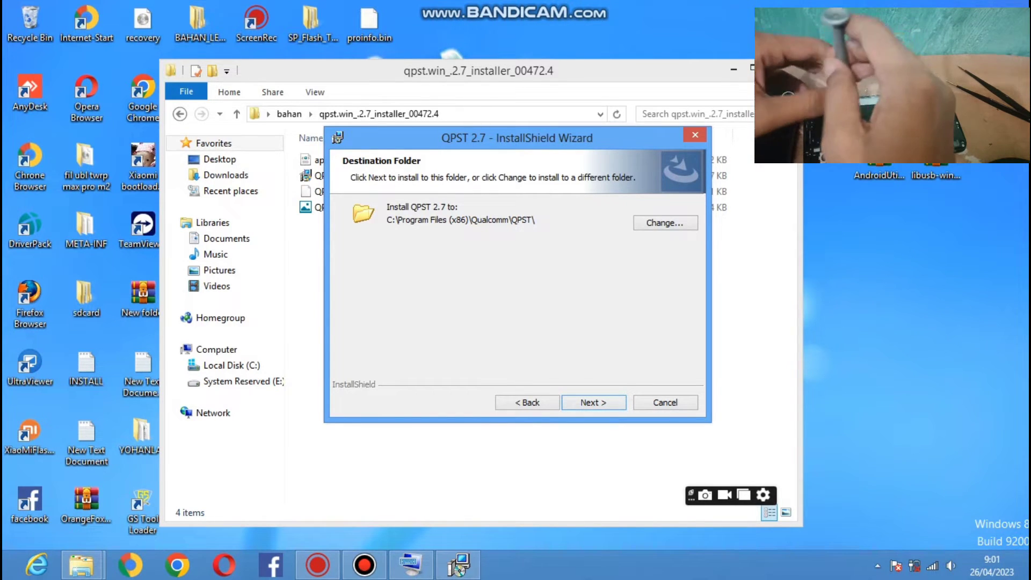
pyautogui.press('Return')
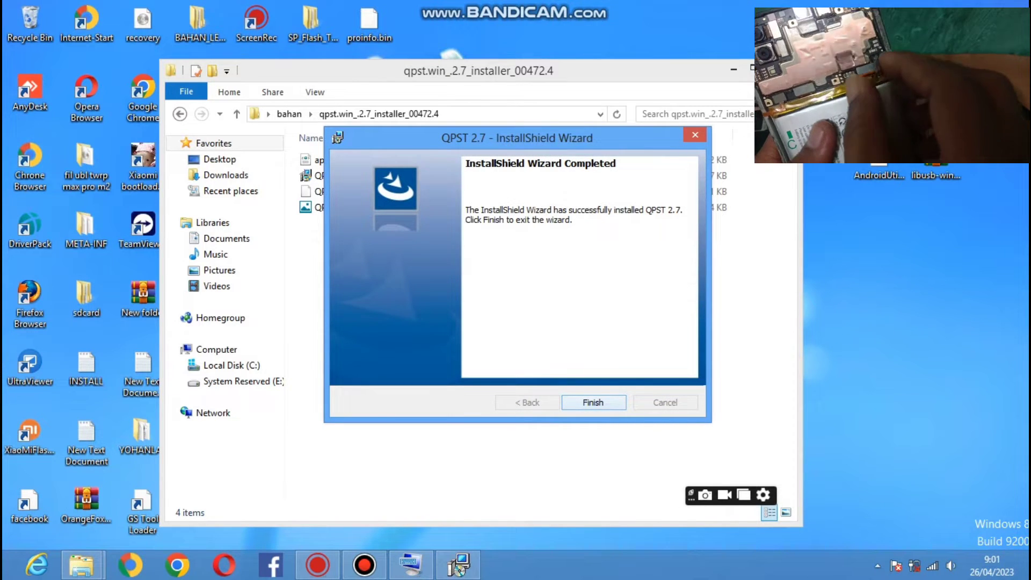
pyautogui.press('Return')
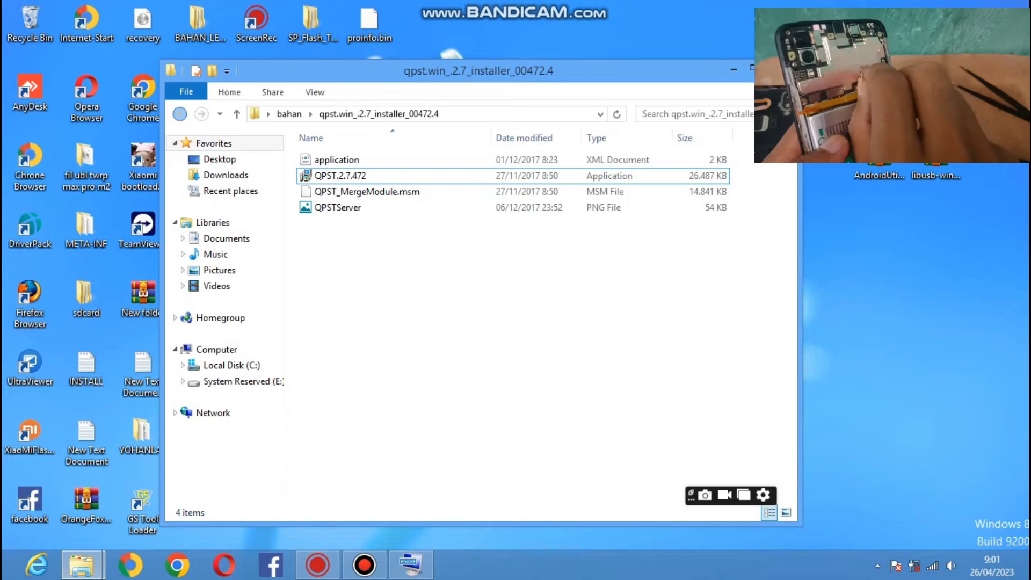
# Step: Extract the VIVO Y91_Y93_Y95_V9_V11_Y12i Pattern USB ONLY archive directly into the bahan folder
pyautogui.click(180, 114)
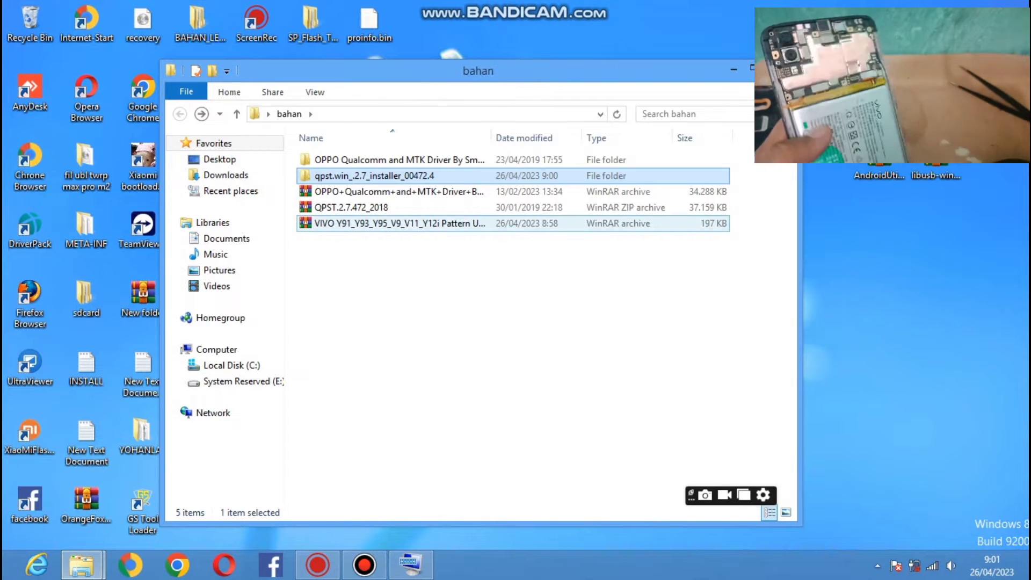
pyautogui.rightClick(351, 225)
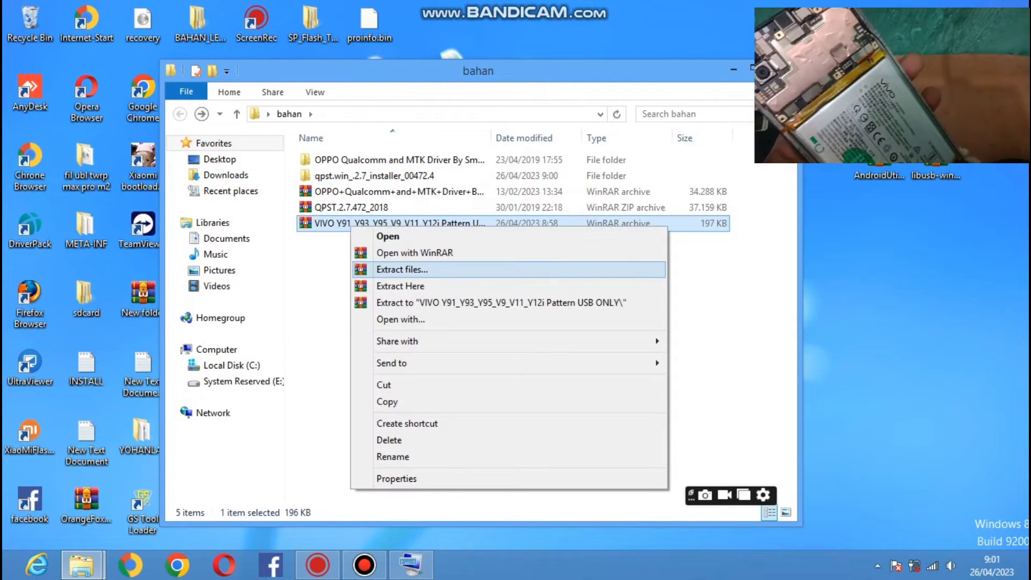
pyautogui.click(400, 286)
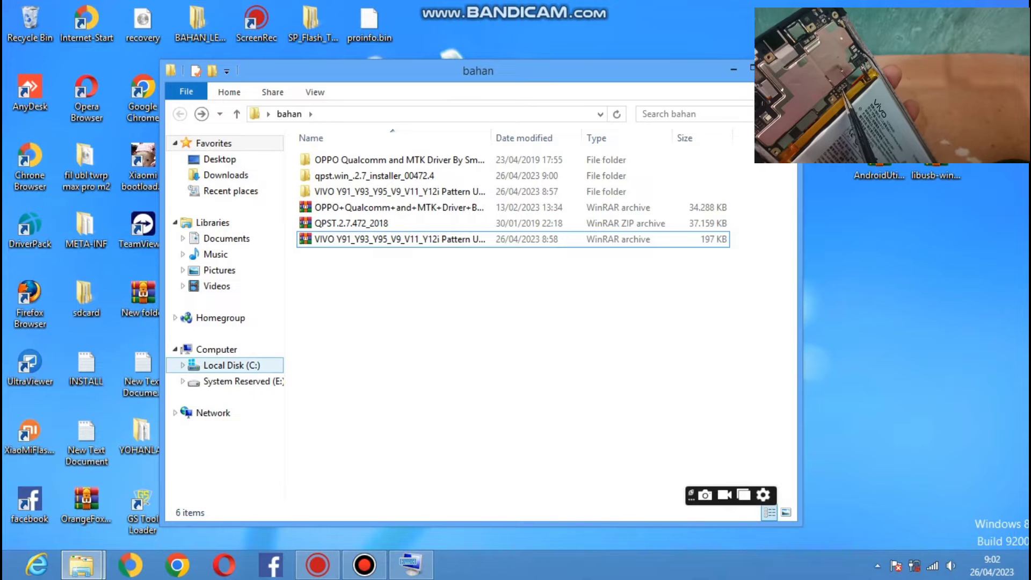
# Step: Open the Qualcomm folder inside Program Files (x86) on Local Disk (C:)
pyautogui.click(231, 366)
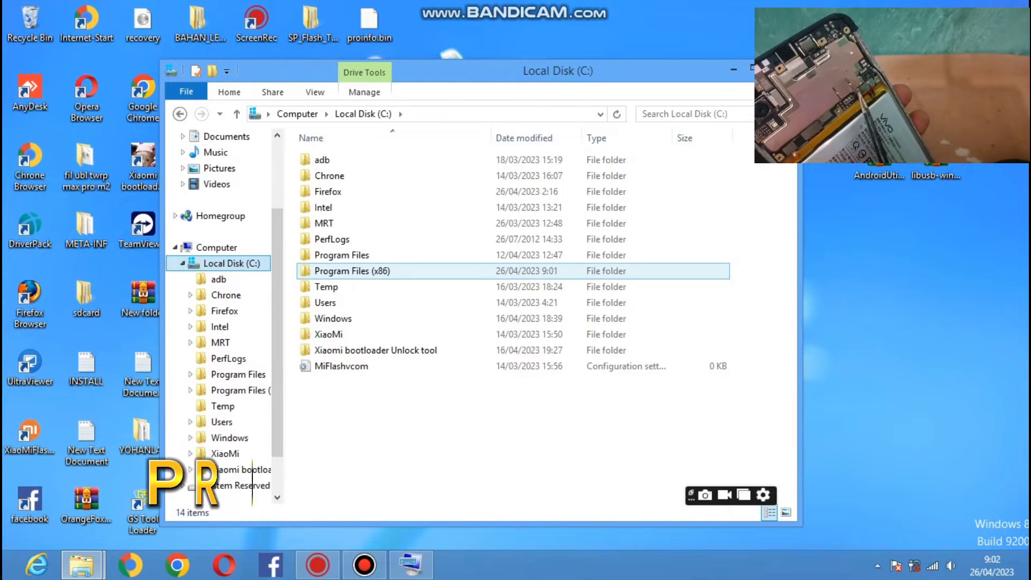
pyautogui.doubleClick(352, 271)
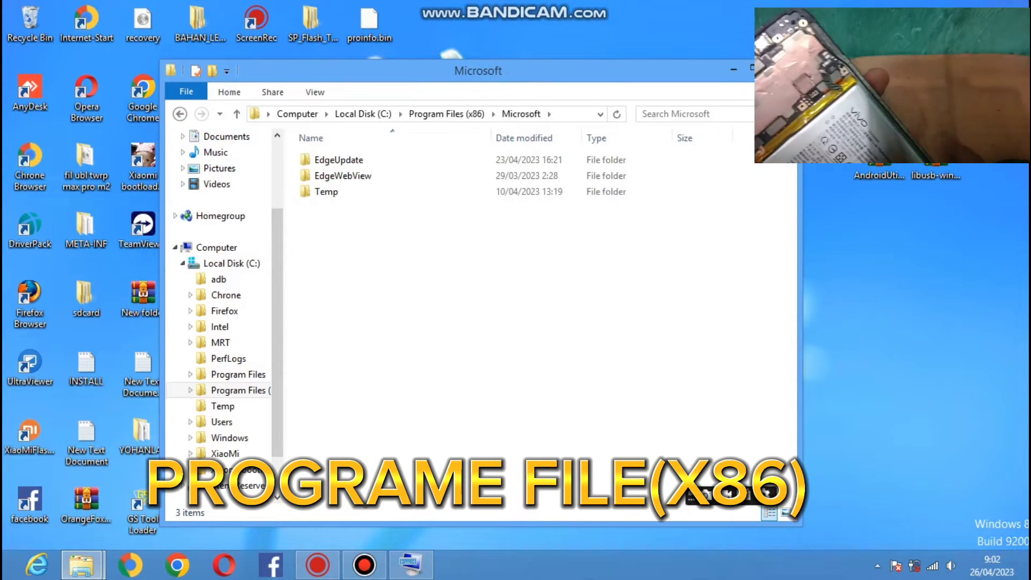
pyautogui.click(180, 114)
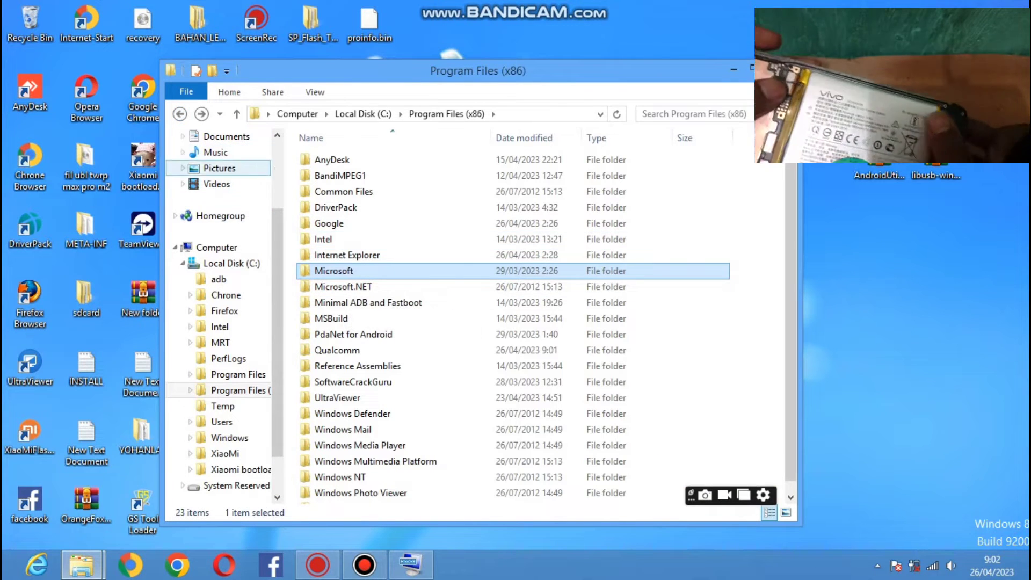
pyautogui.click(180, 113)
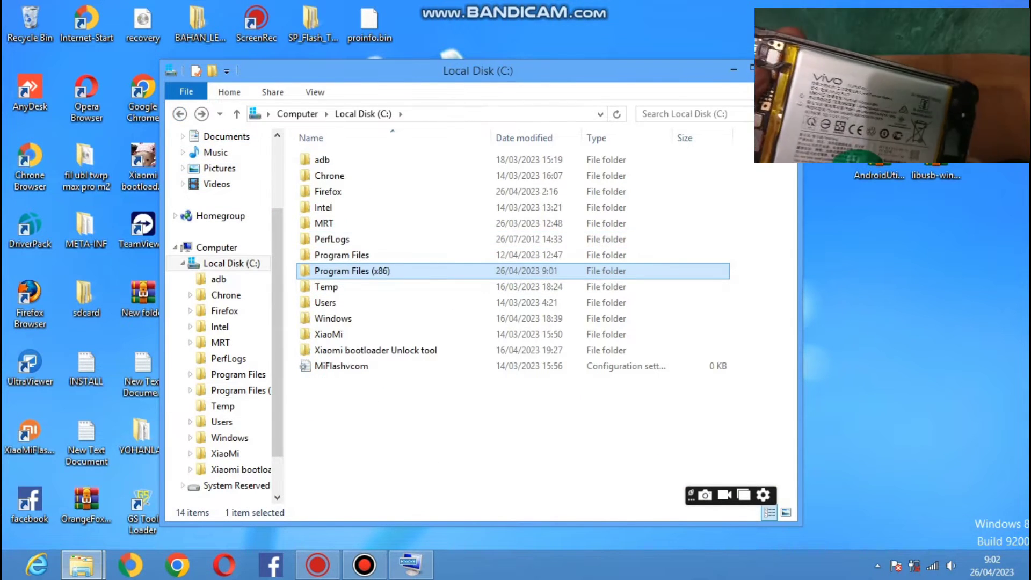
pyautogui.doubleClick(344, 271)
pyautogui.press('Down')
pyautogui.press('Down')
pyautogui.press('Down')
pyautogui.press('Down')
pyautogui.press('Down')
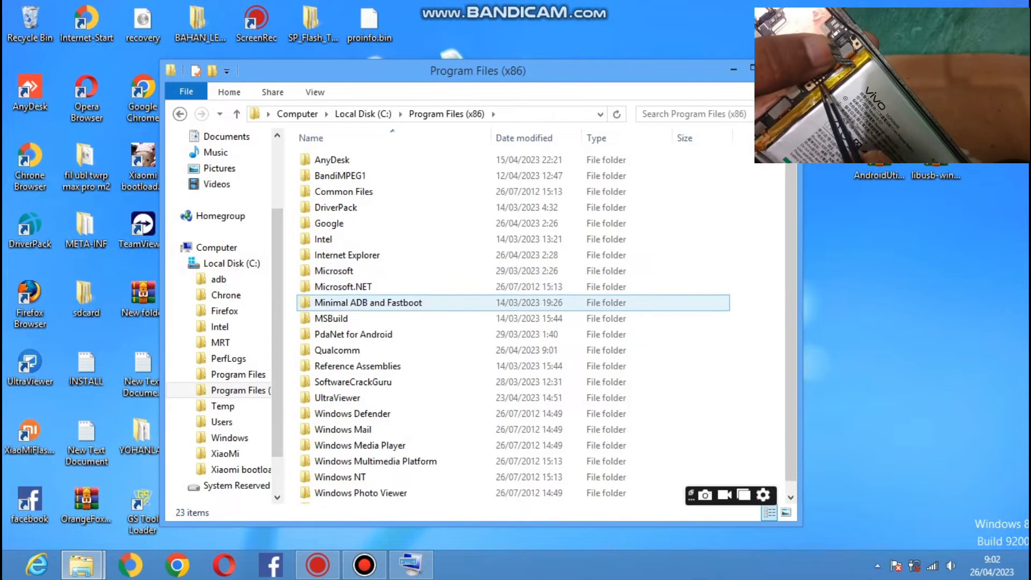
pyautogui.click(344, 350)
pyautogui.press('Return')
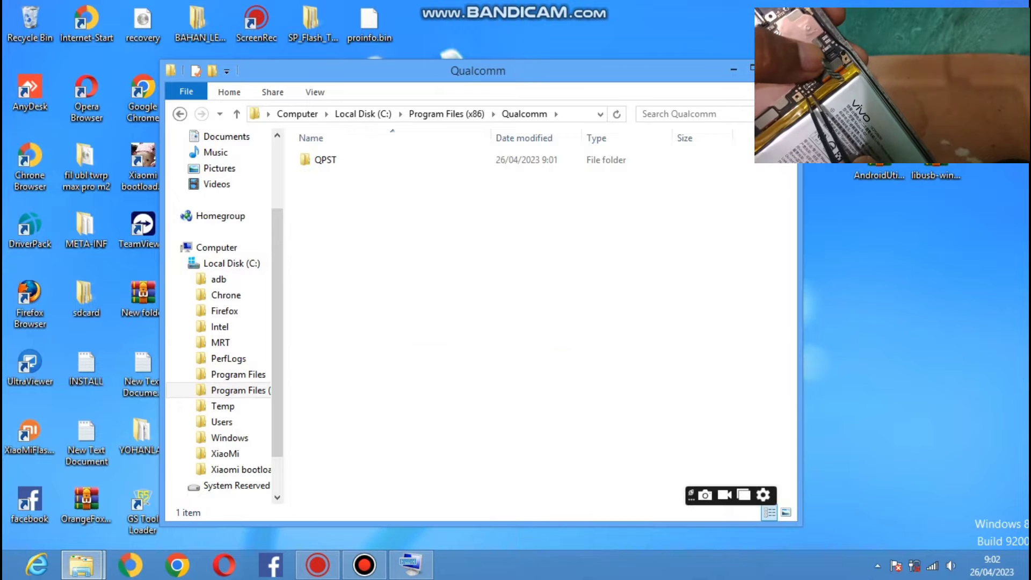
# Step: Open the bin folder inside the QPST folder
pyautogui.doubleClick(326, 160)
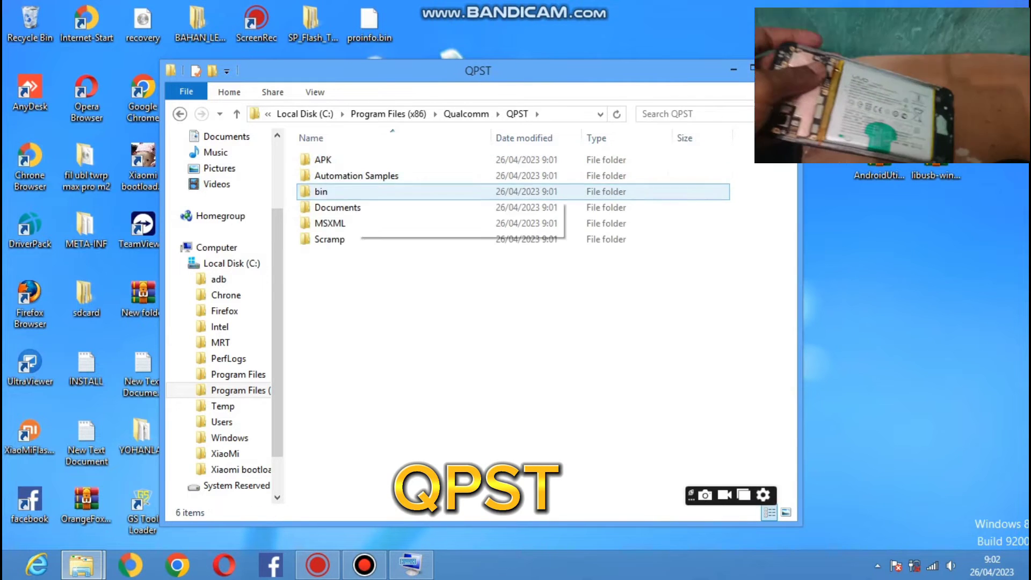
pyautogui.press('Up')
pyautogui.press('Up')
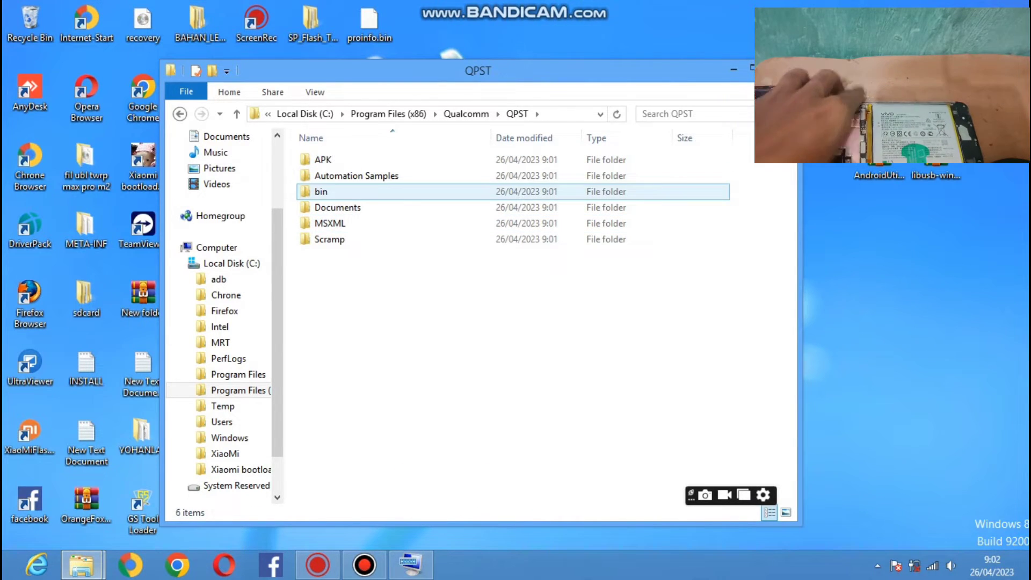
pyautogui.press('Return')
# Step: Find QFIL in the bin folder, run it as administrator and minimize the on-screen keyboard
pyautogui.scroll(-3, 376, 290)
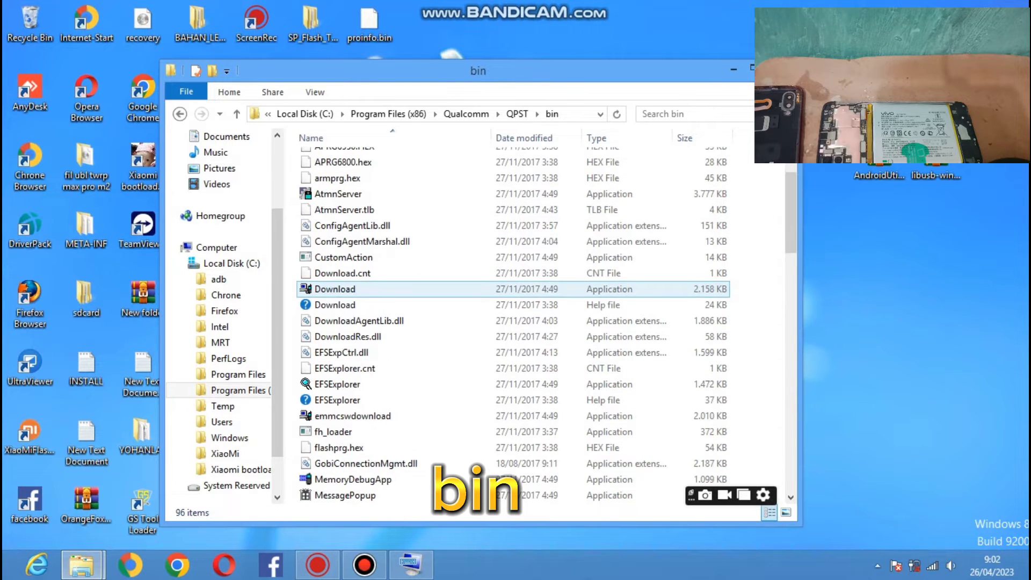
pyautogui.scroll(-7, 548, 326)
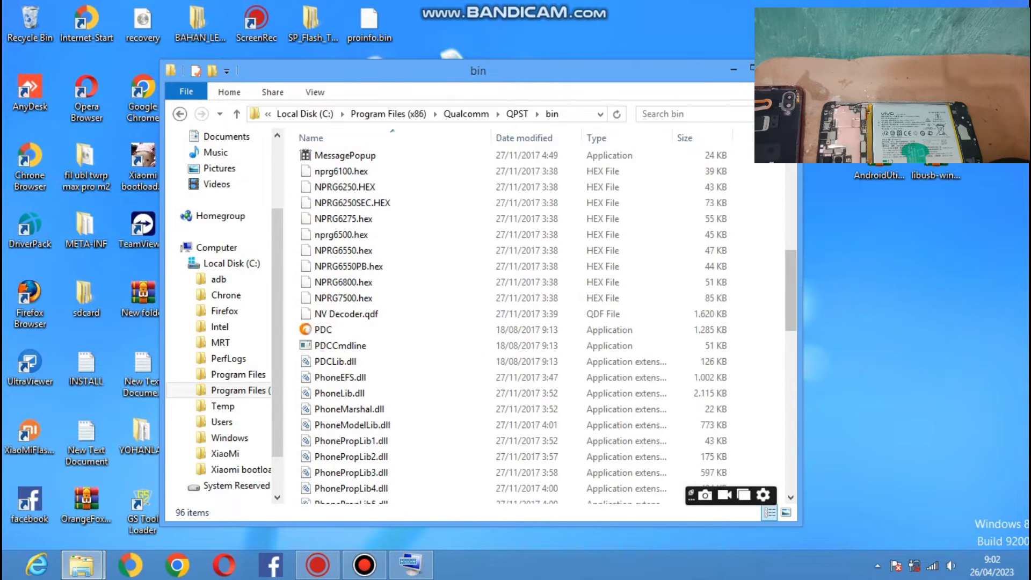
pyautogui.scroll(-7, 483, 322)
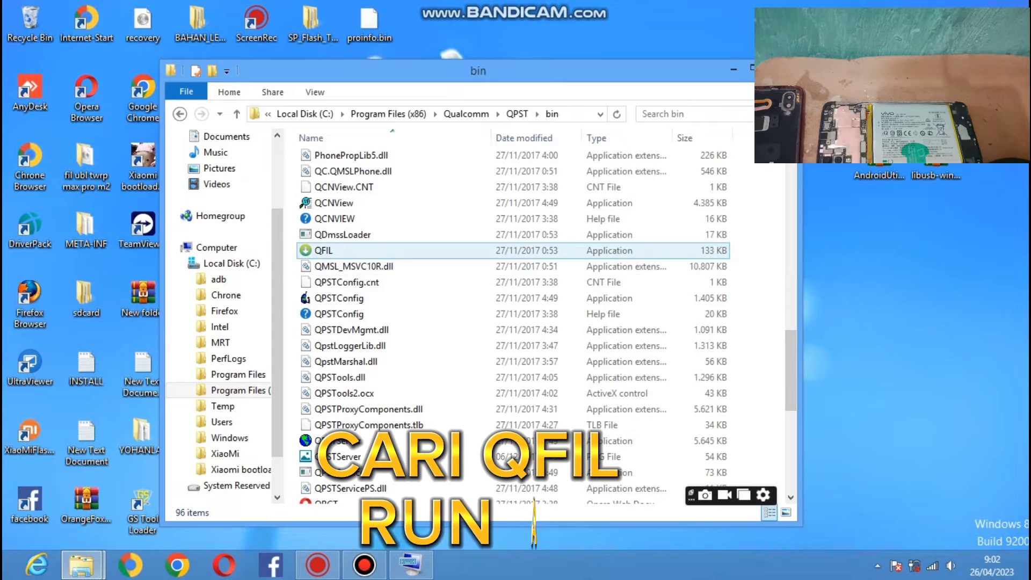
pyautogui.click(369, 252)
pyautogui.rightClick(370, 253)
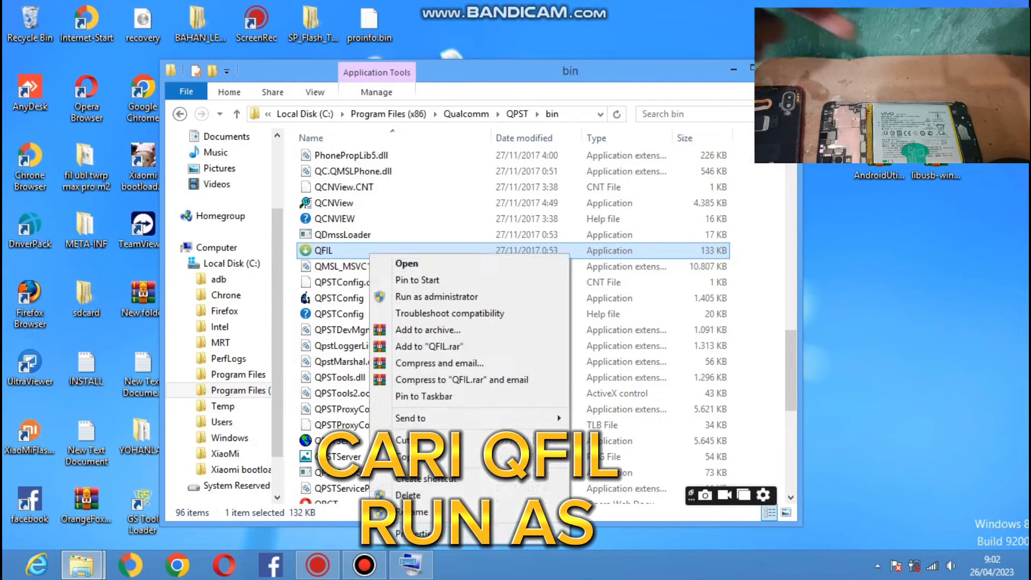
pyautogui.click(437, 297)
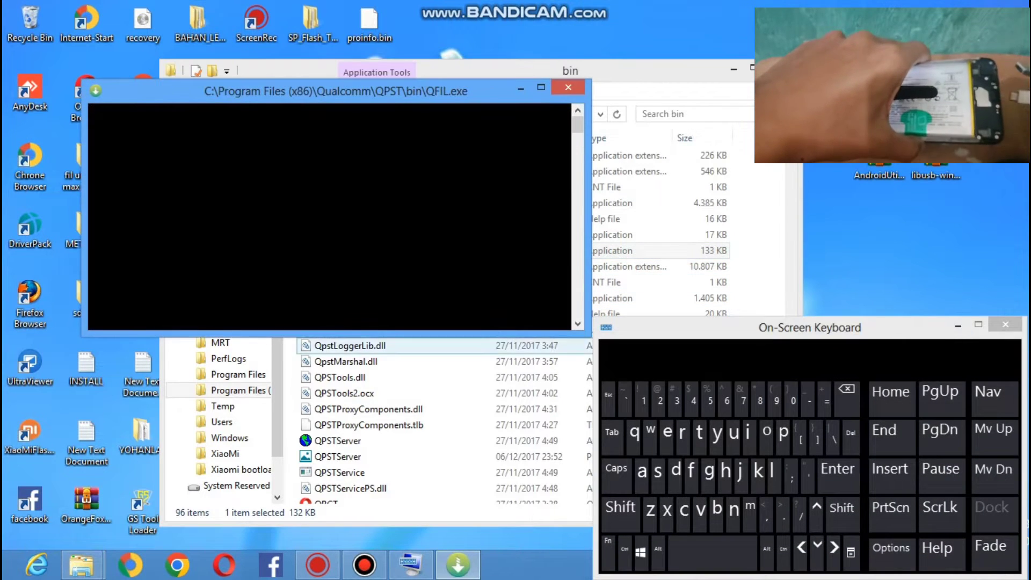
pyautogui.click(959, 326)
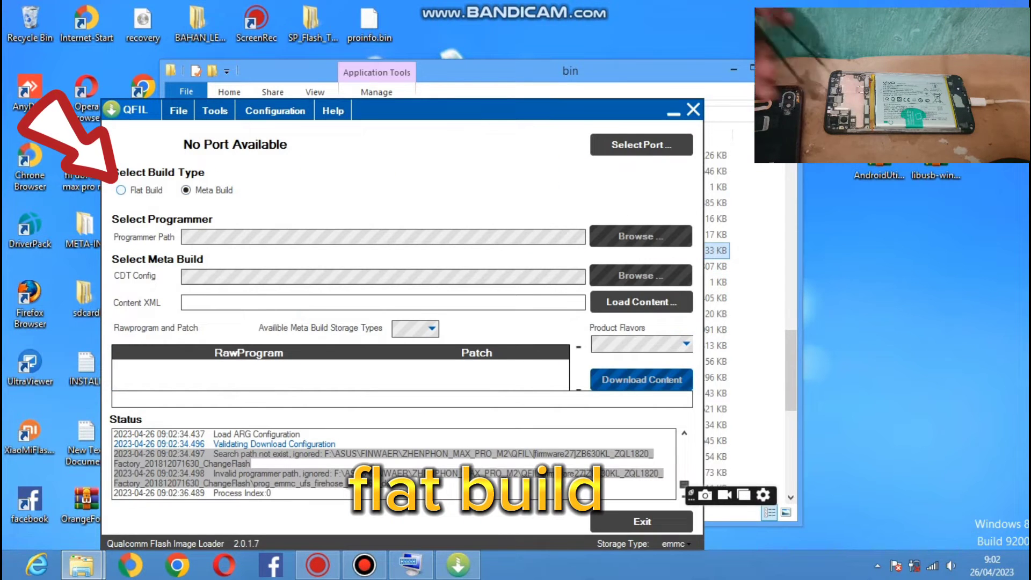
# Step: Set the build type to Flat Build and load prog_emmc_firehose_8937_ddr.mbn from the VIVO folder inside bahan on the Desktop as the programmer
pyautogui.click(121, 190)
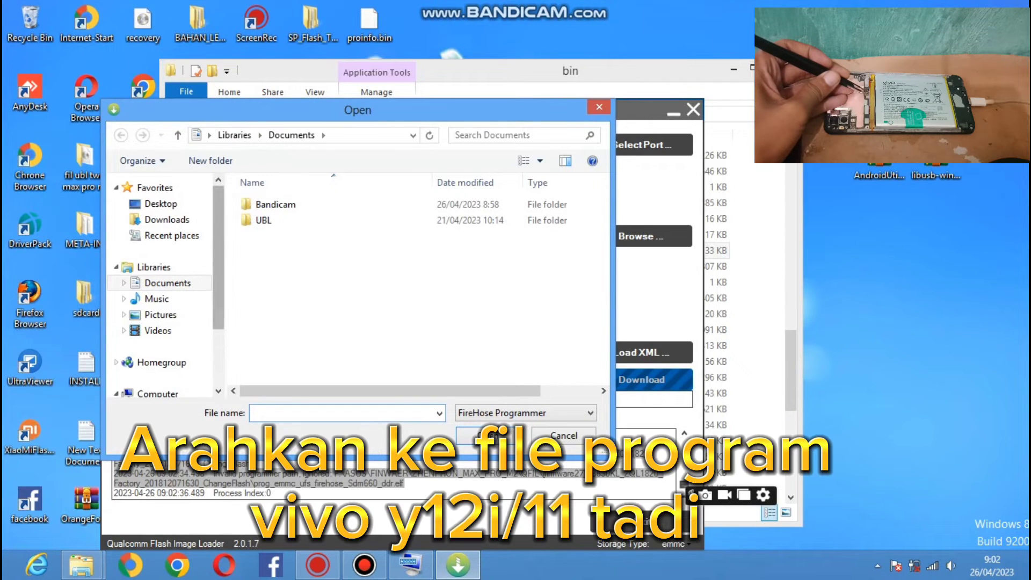
pyautogui.click(161, 204)
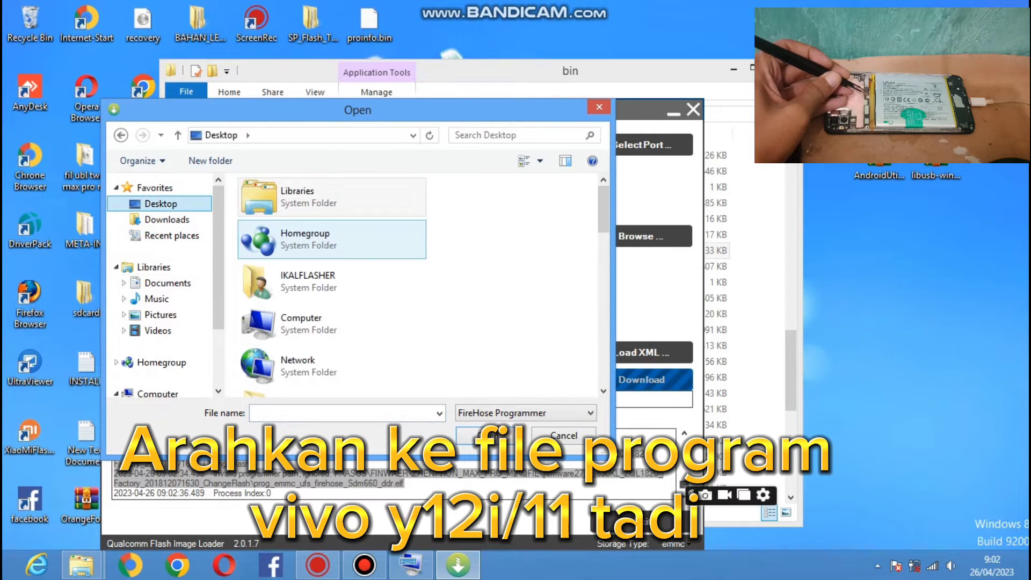
pyautogui.scroll(-3, 414, 284)
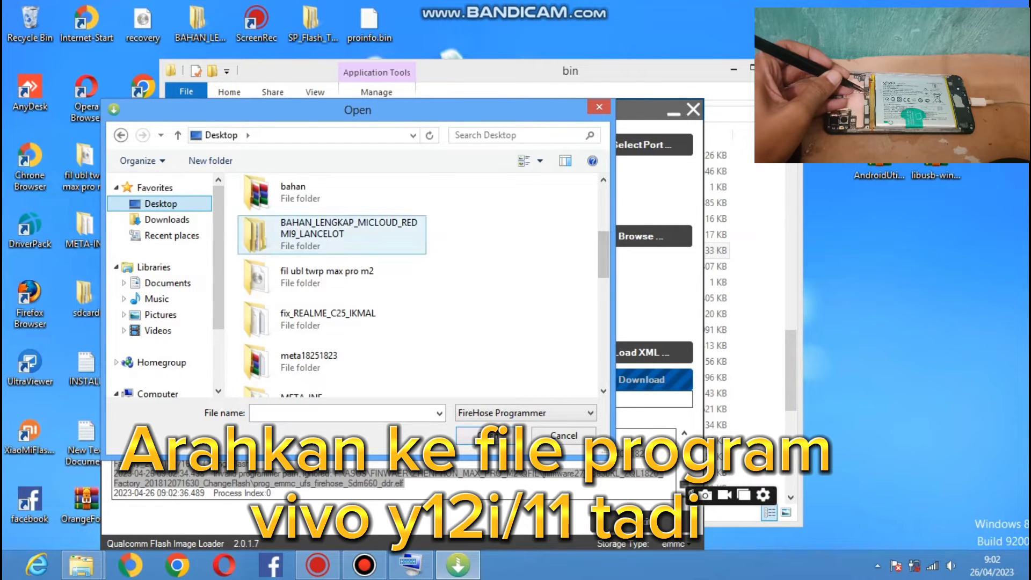
pyautogui.doubleClick(293, 192)
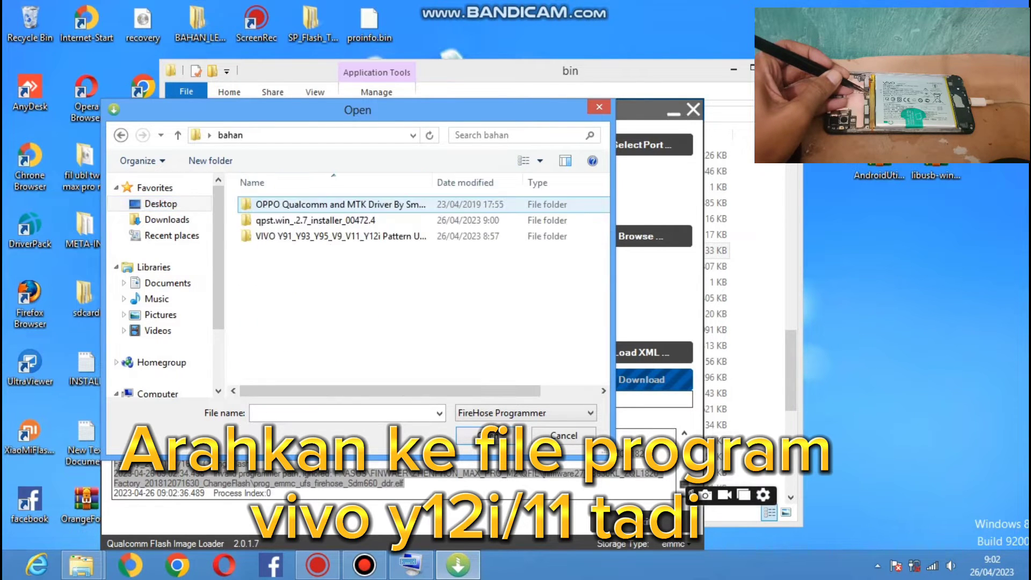
pyautogui.doubleClick(333, 236)
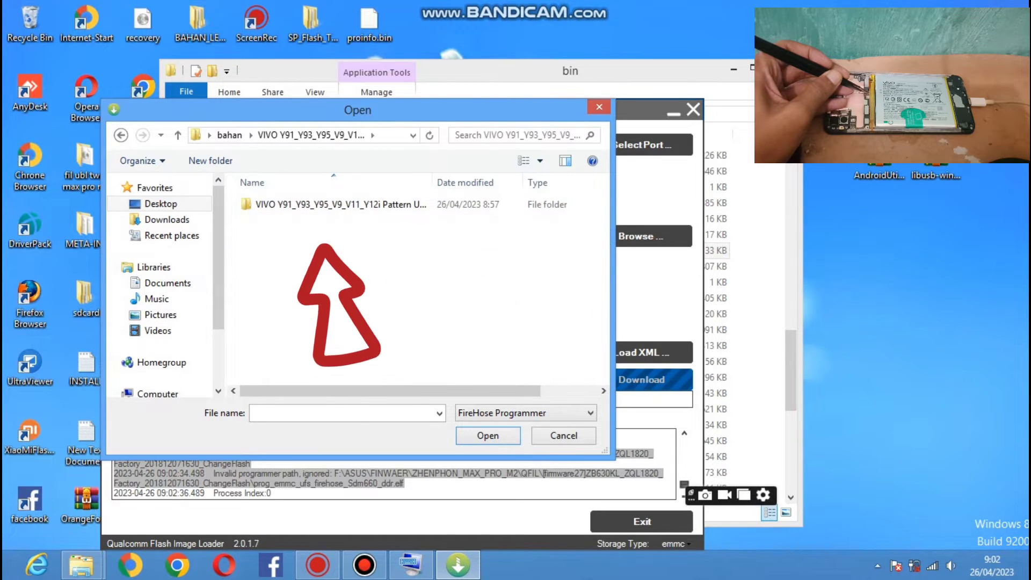
pyautogui.doubleClick(333, 205)
pyautogui.click(333, 204)
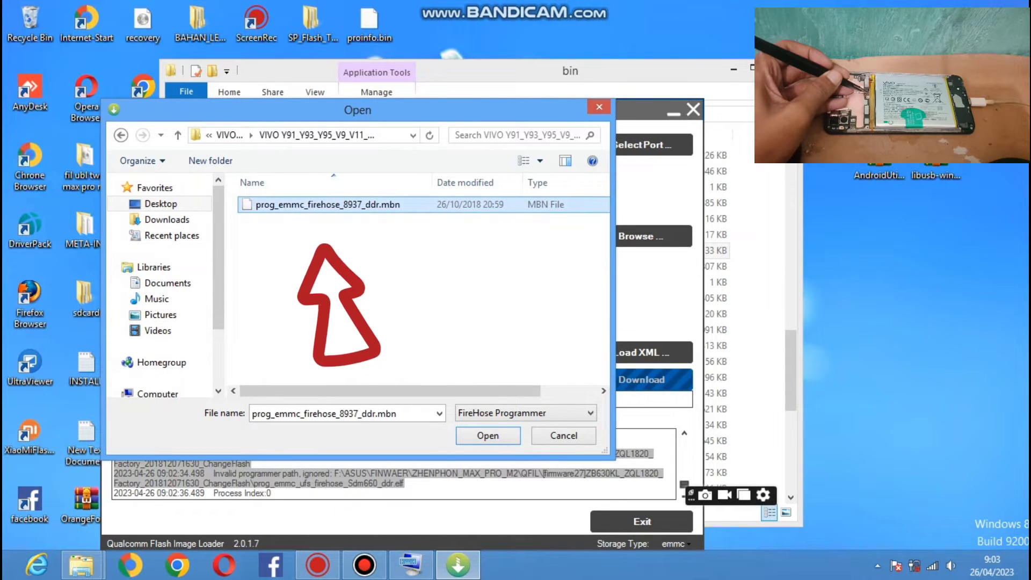
pyautogui.press('Return')
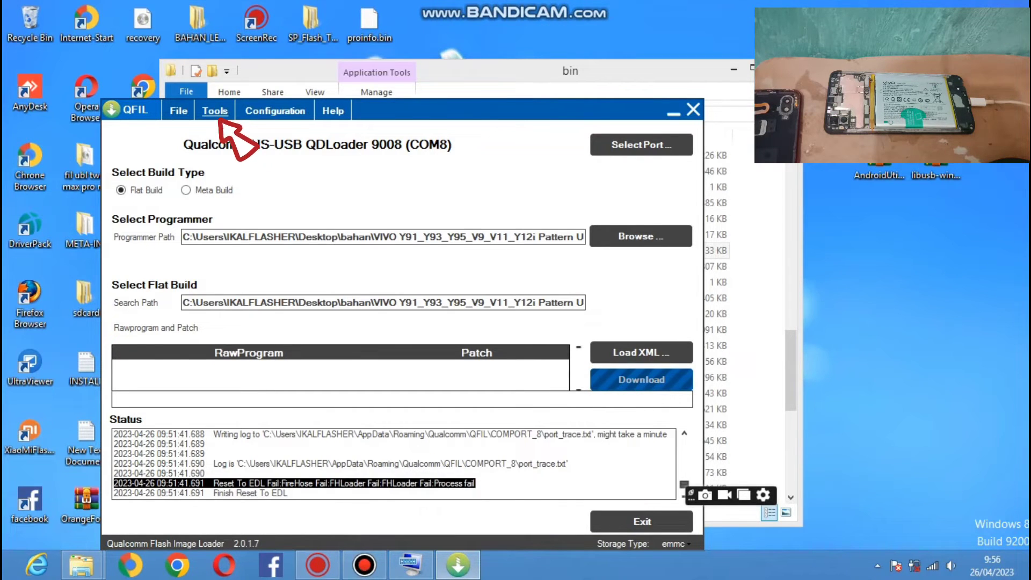
# Step: Open the Partition Manager for the connected phone, accepting the selected firehose programmer
pyautogui.click(214, 110)
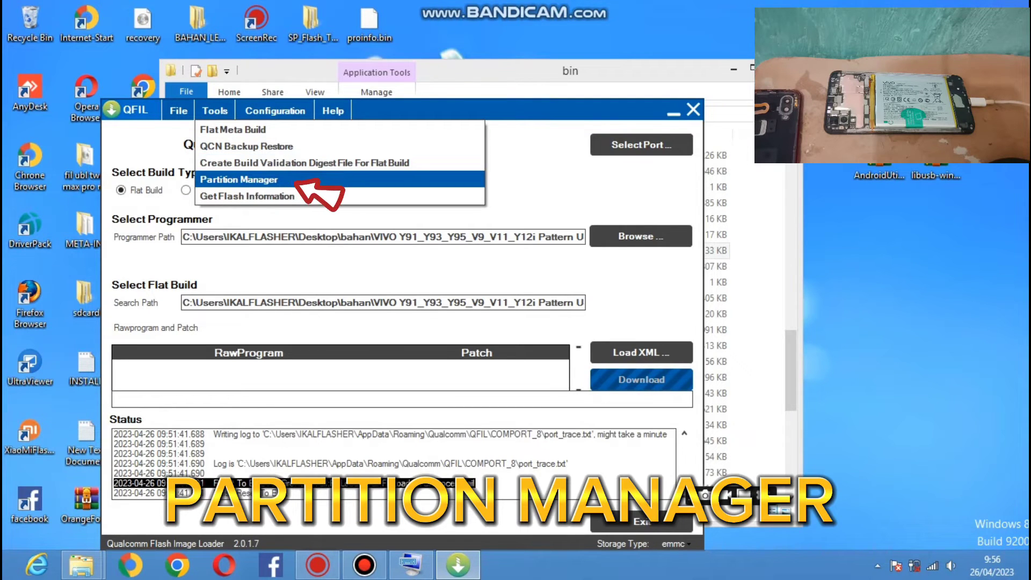
pyautogui.click(239, 179)
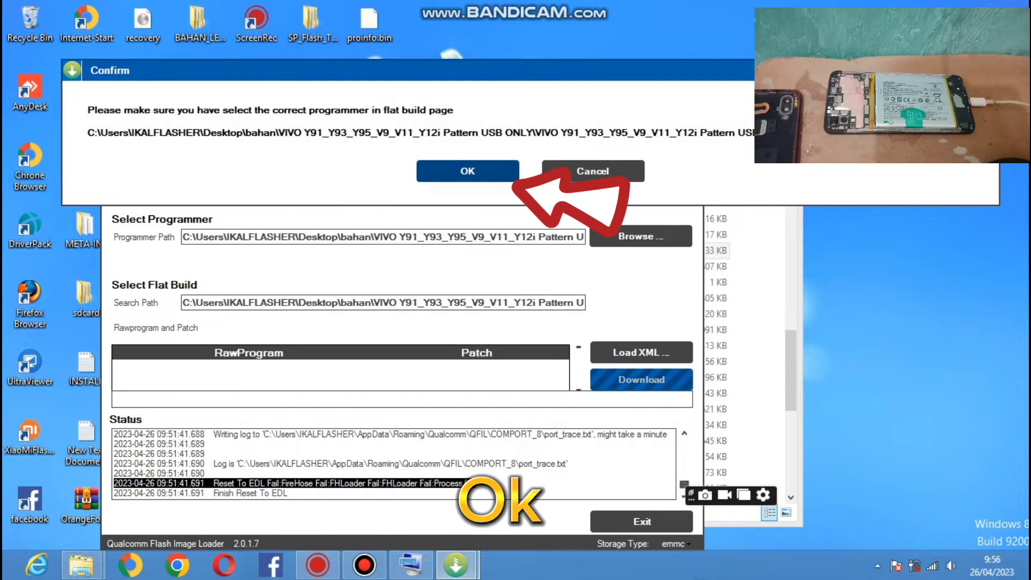
pyautogui.click(468, 171)
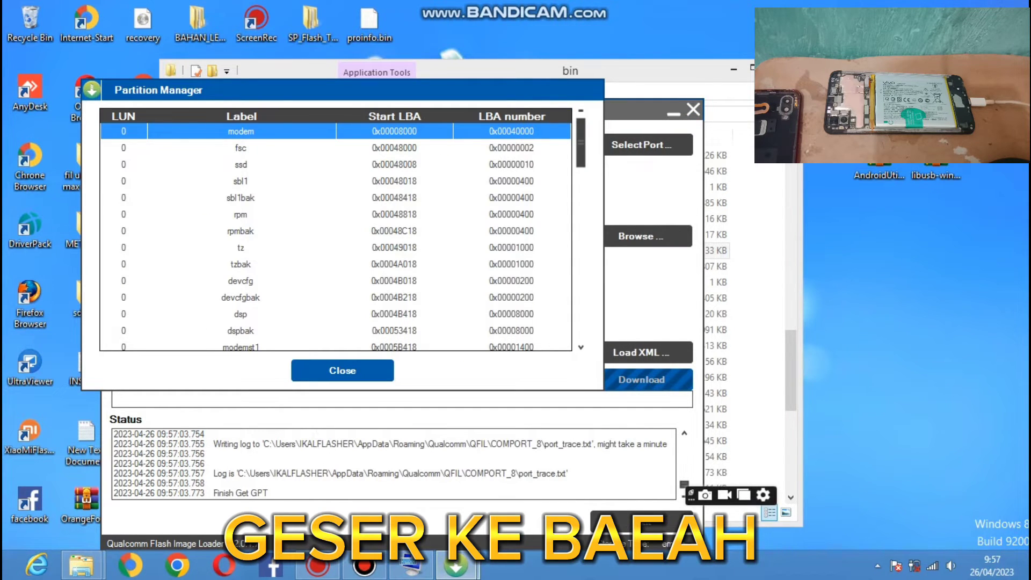
# Step: Find the userdata partition, open its partition data management and erase its data block
pyautogui.scroll(-7, 336, 230)
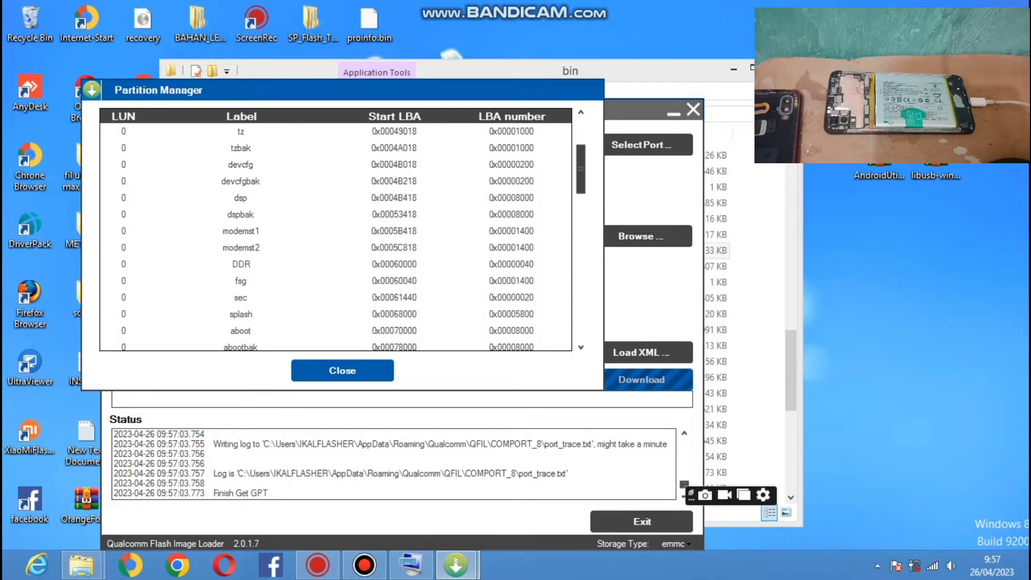
pyautogui.scroll(-7, 336, 230)
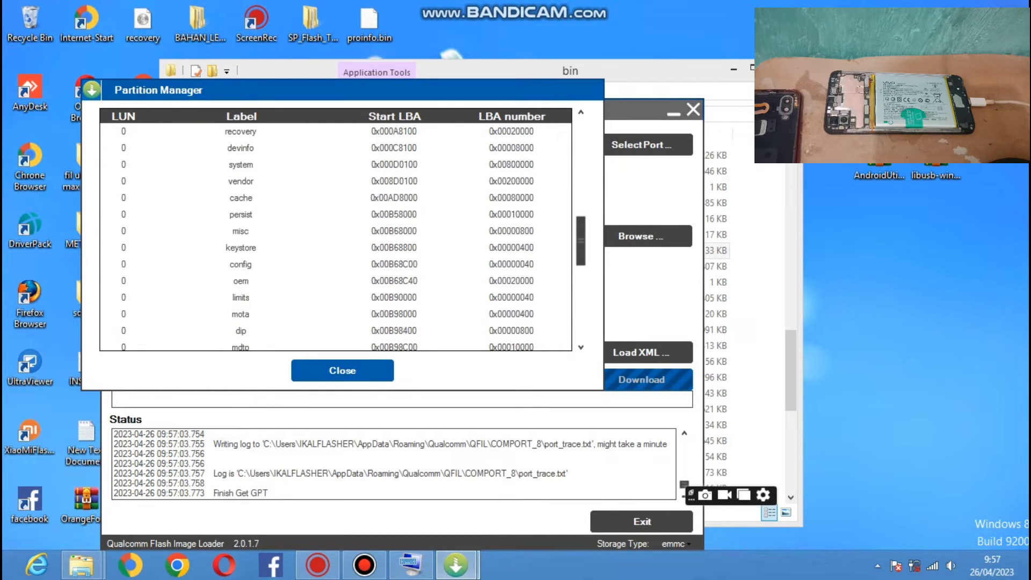
pyautogui.scroll(-7, 336, 237)
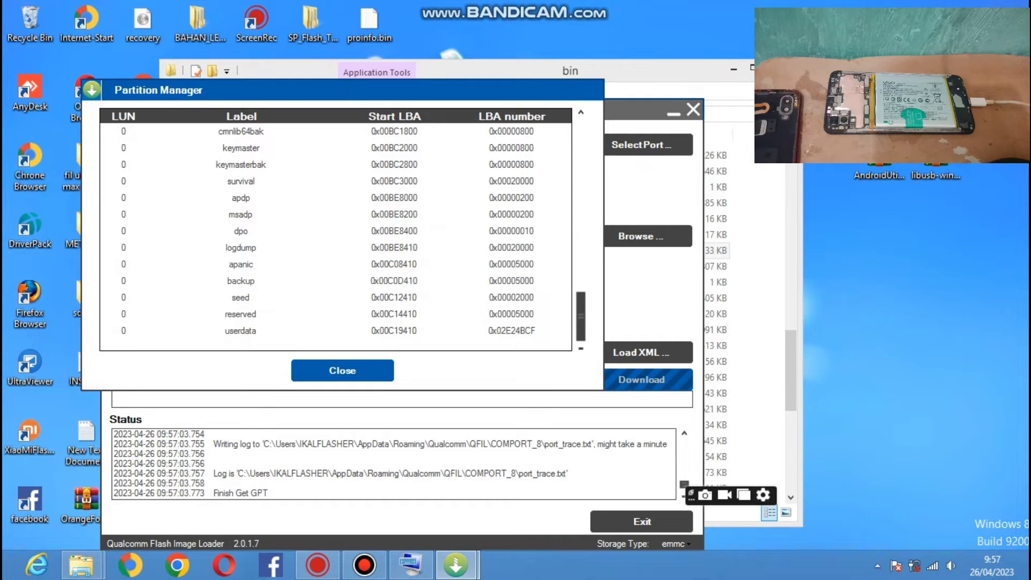
pyautogui.click(240, 331)
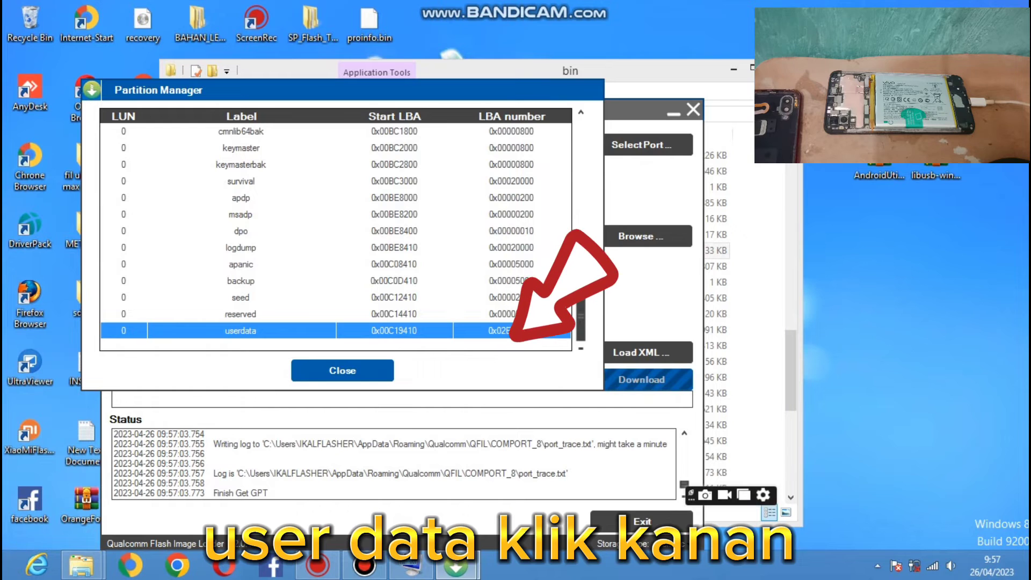
pyautogui.rightClick(353, 332)
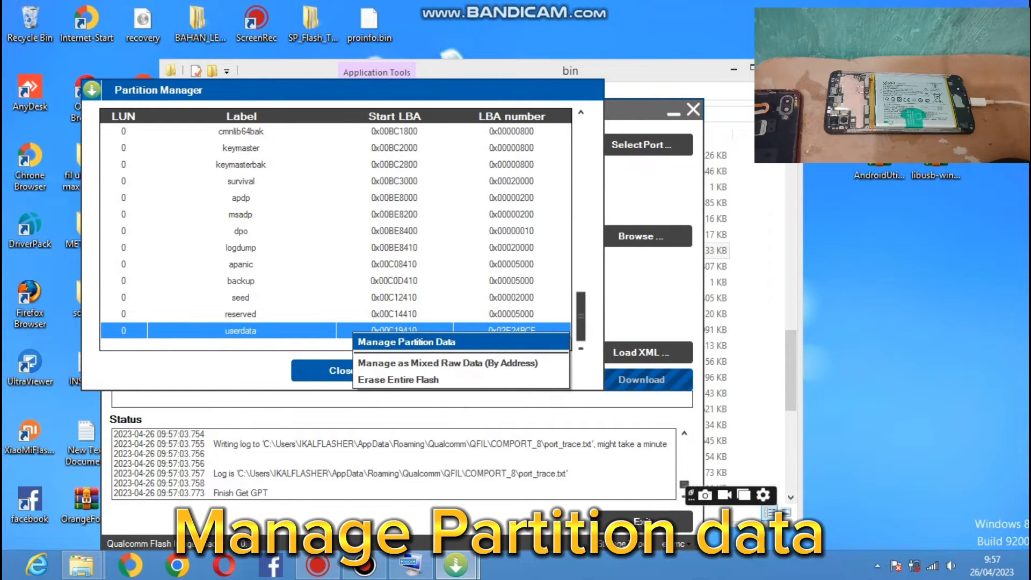
pyautogui.click(406, 342)
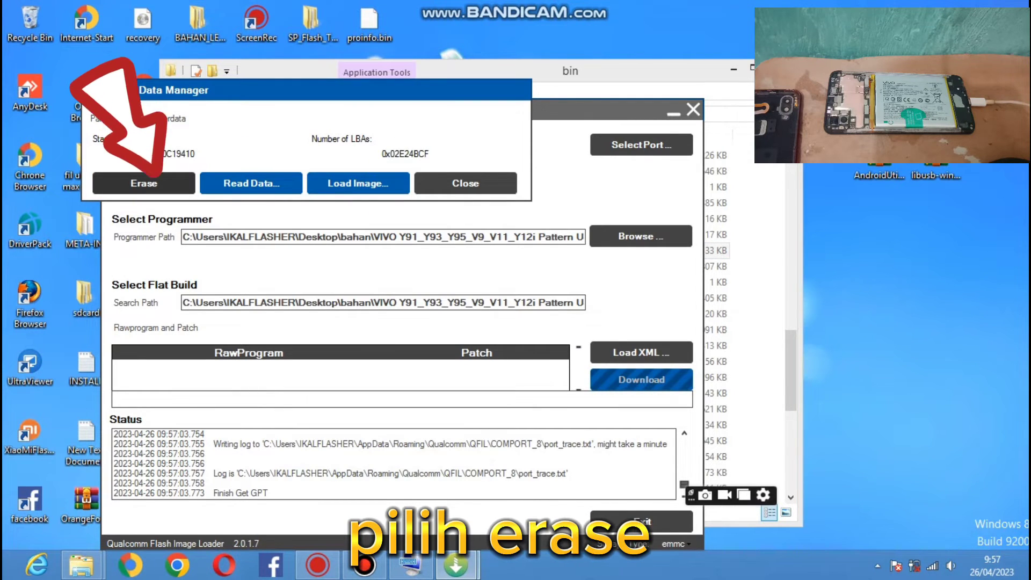
pyautogui.click(144, 183)
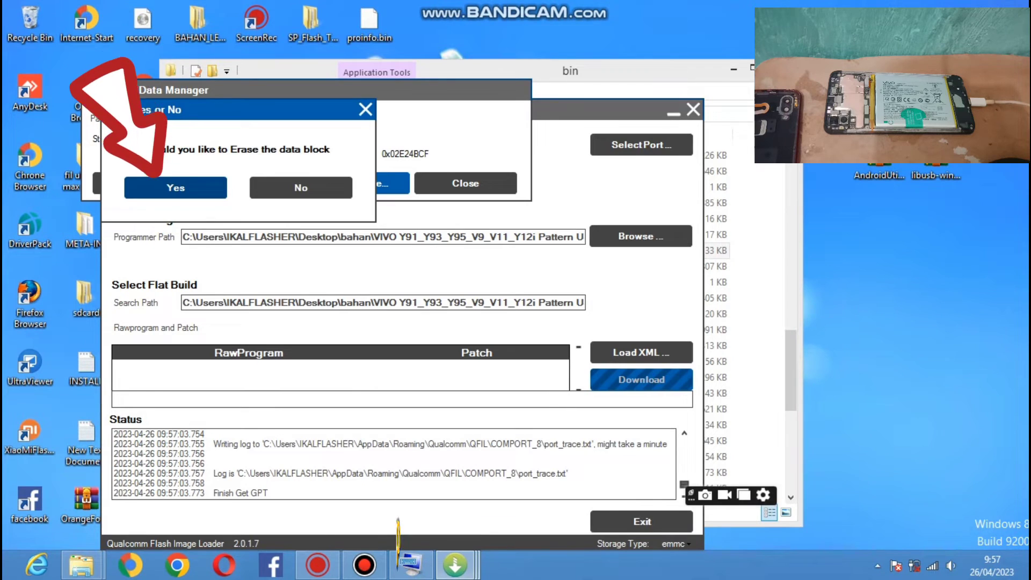
pyautogui.click(143, 185)
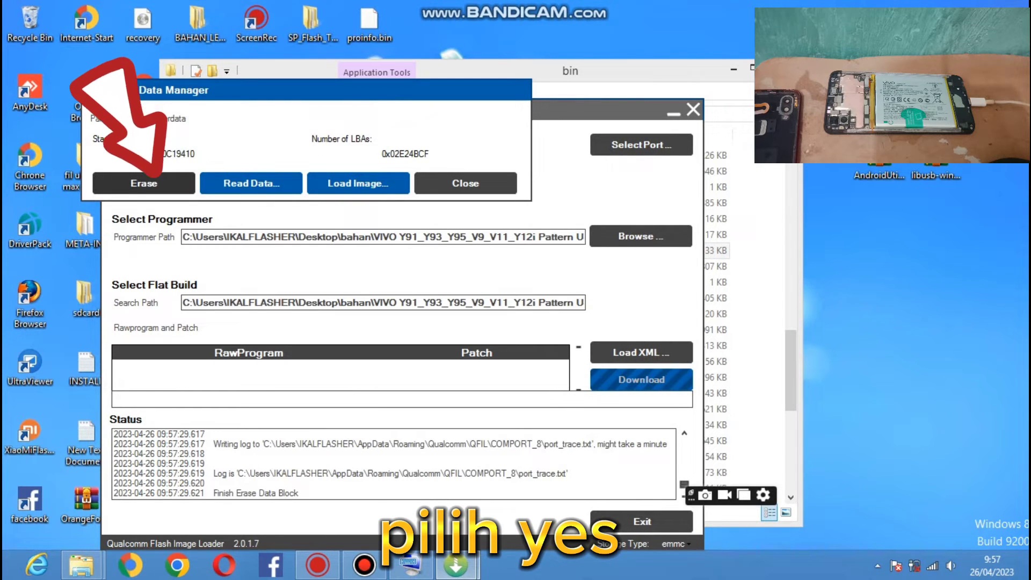